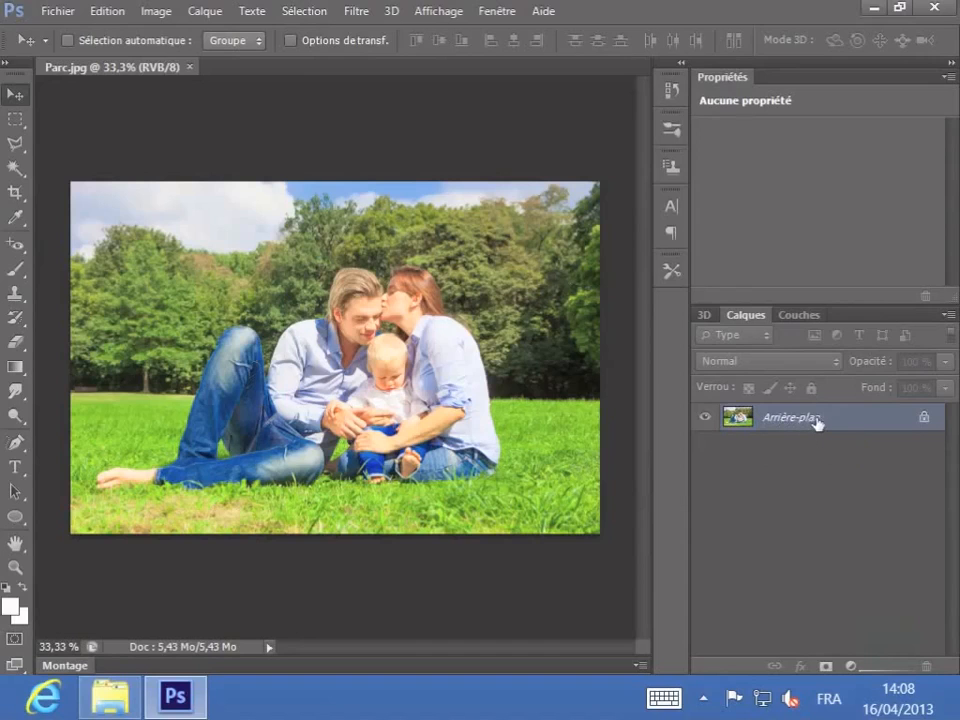
Step: Convert the background into a regular layer named Calque 0 and duplicate it as Calque 0 copie
{"action": "double_click", "coordinate": [817, 423]}
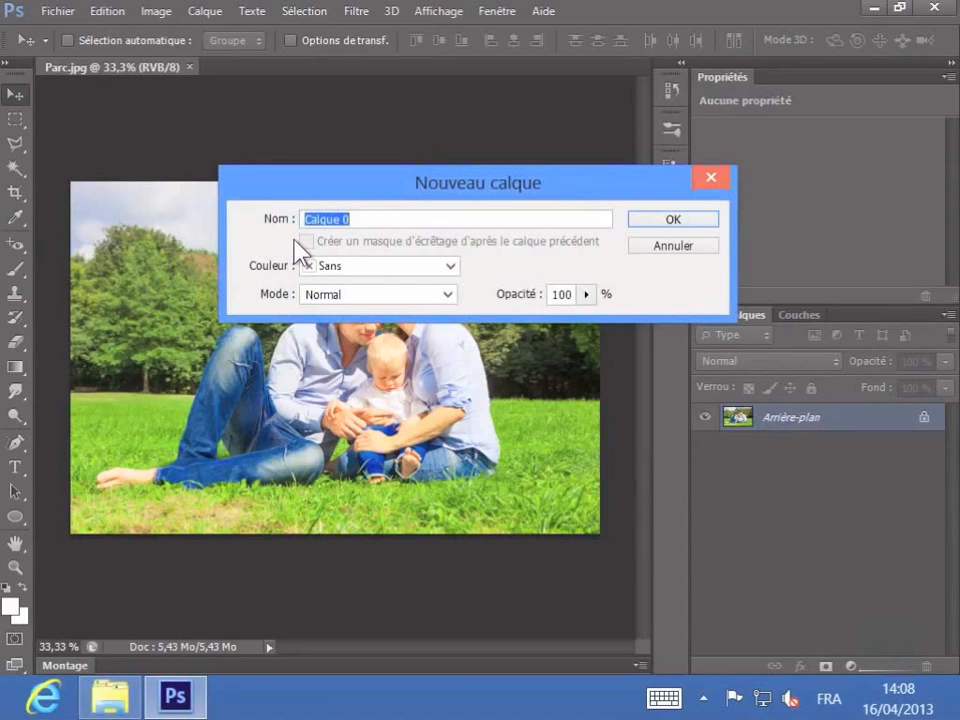
{"action": "left_click", "coordinate": [668, 222]}
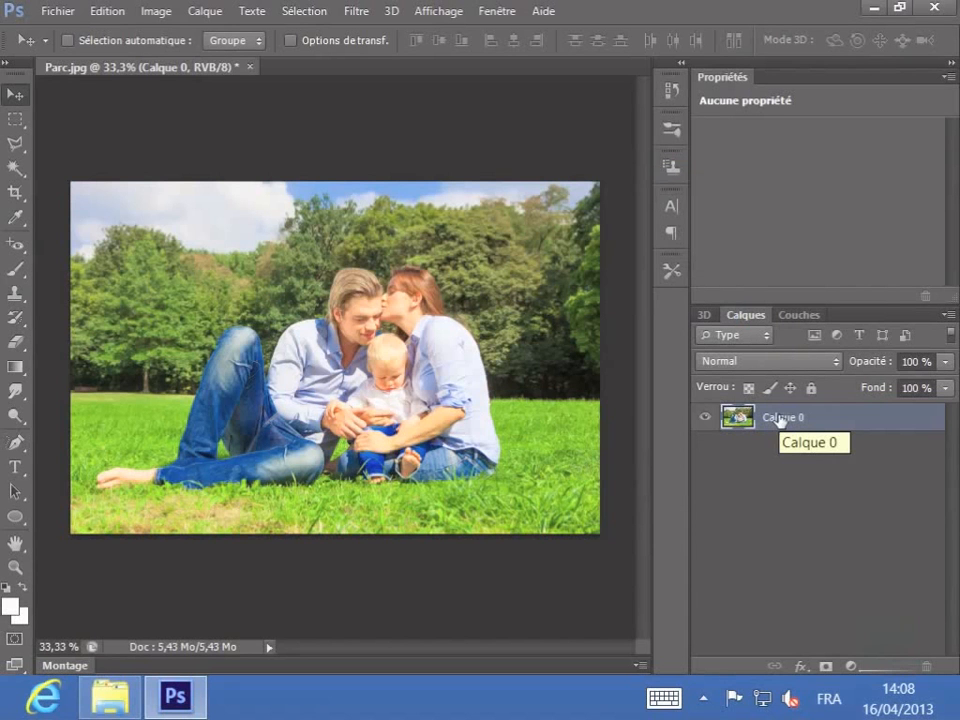
{"action": "right_click", "coordinate": [781, 422]}
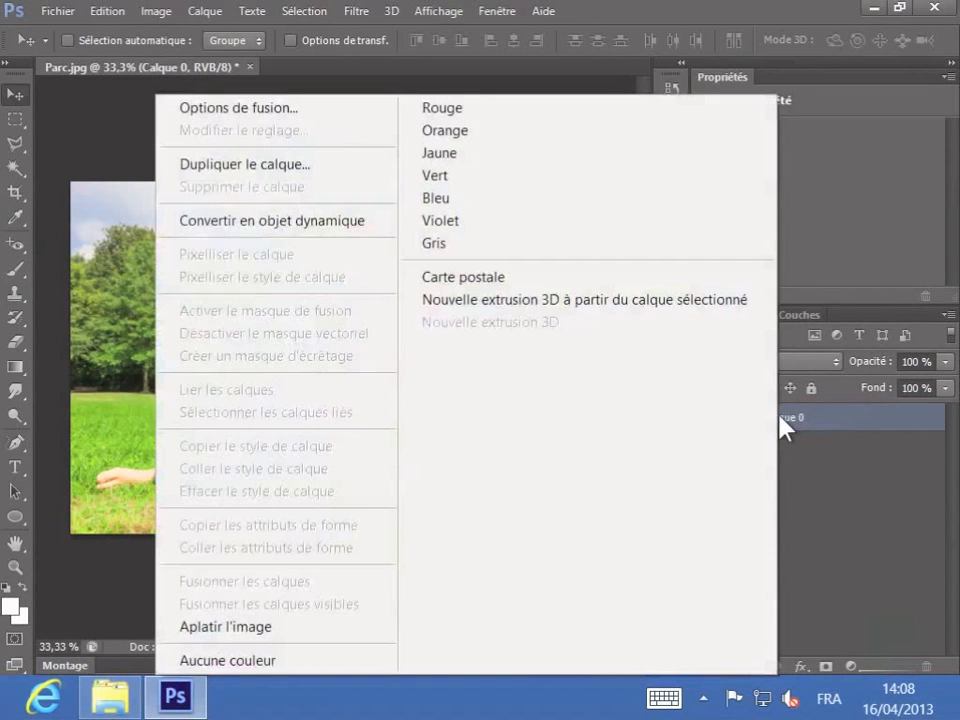
{"action": "left_click", "coordinate": [248, 166]}
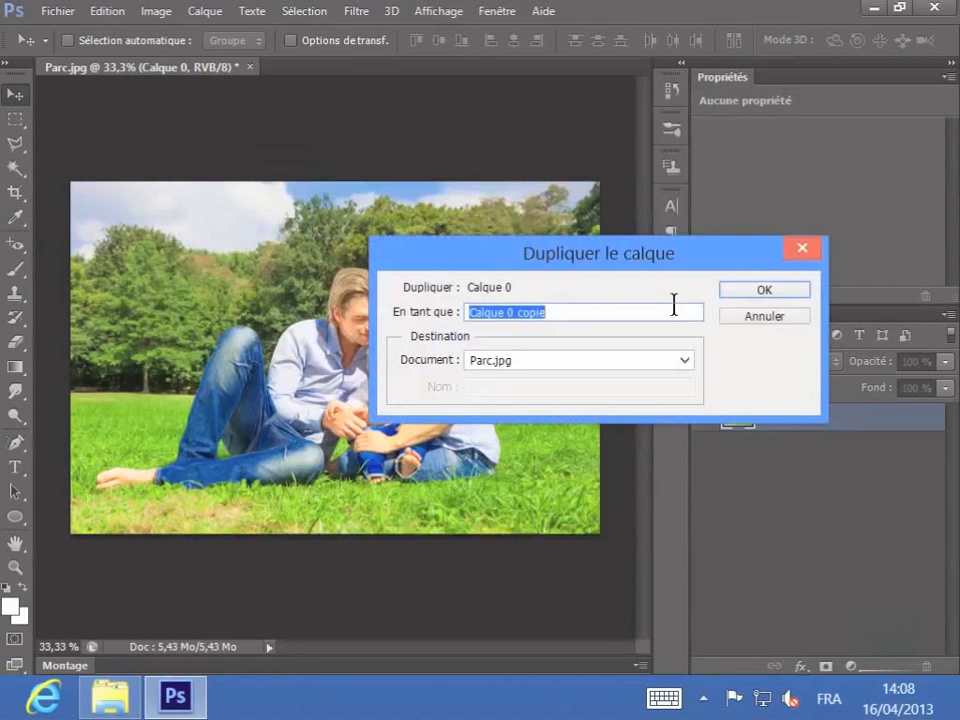
{"action": "left_click", "coordinate": [749, 292]}
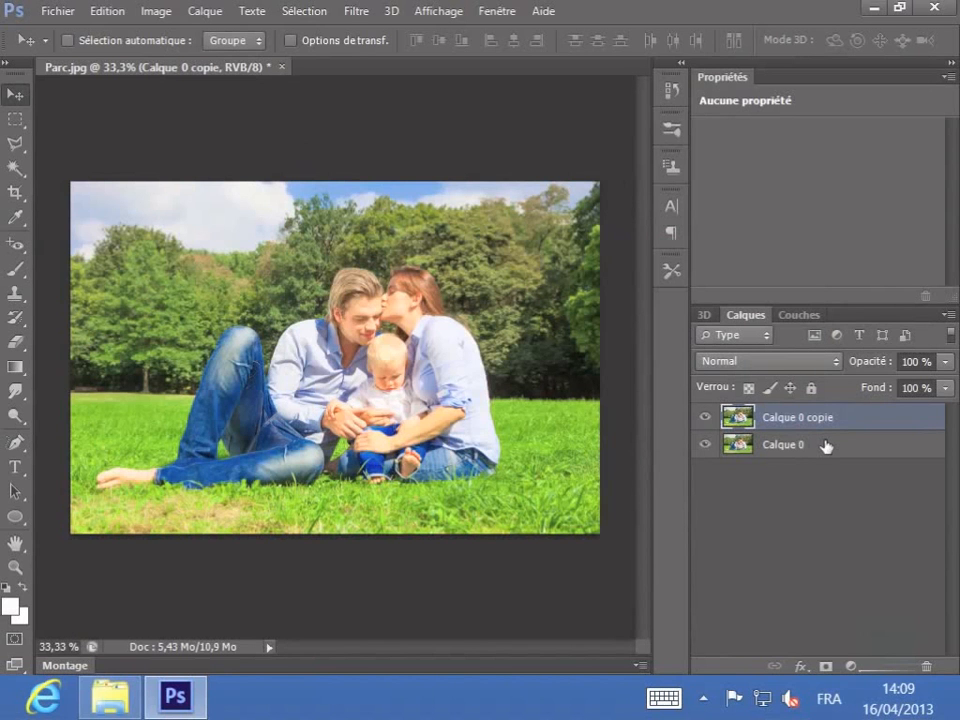
Step: Hide the original Calque 0 layer and open the Filter Gallery for the duplicate layer
{"action": "left_click", "coordinate": [706, 445]}
{"action": "left_click", "coordinate": [358, 11]}
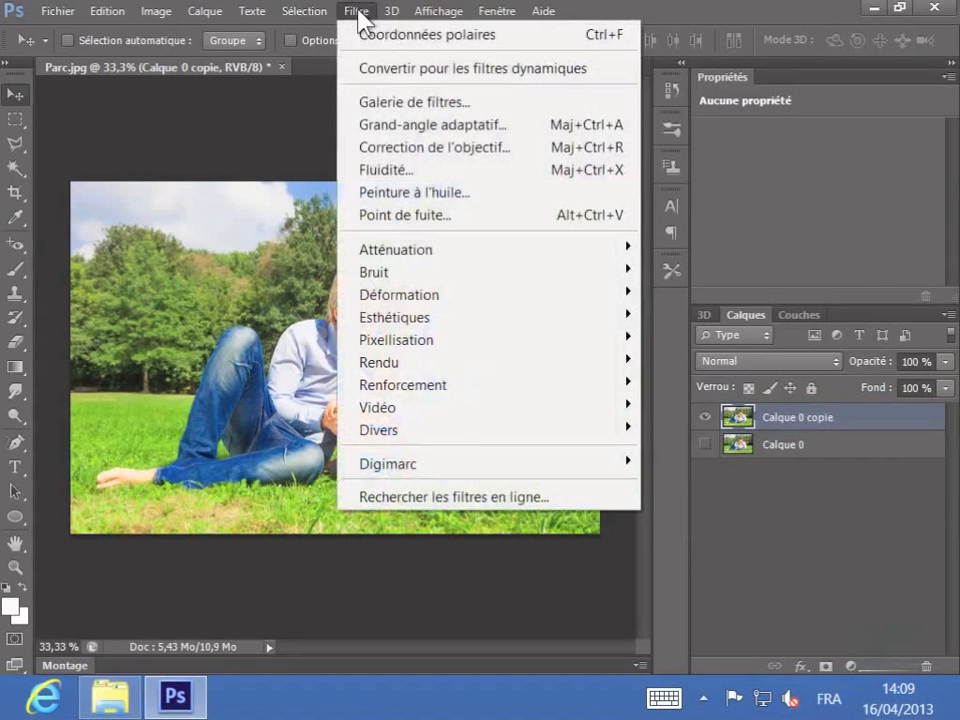
{"action": "left_click", "coordinate": [373, 102]}
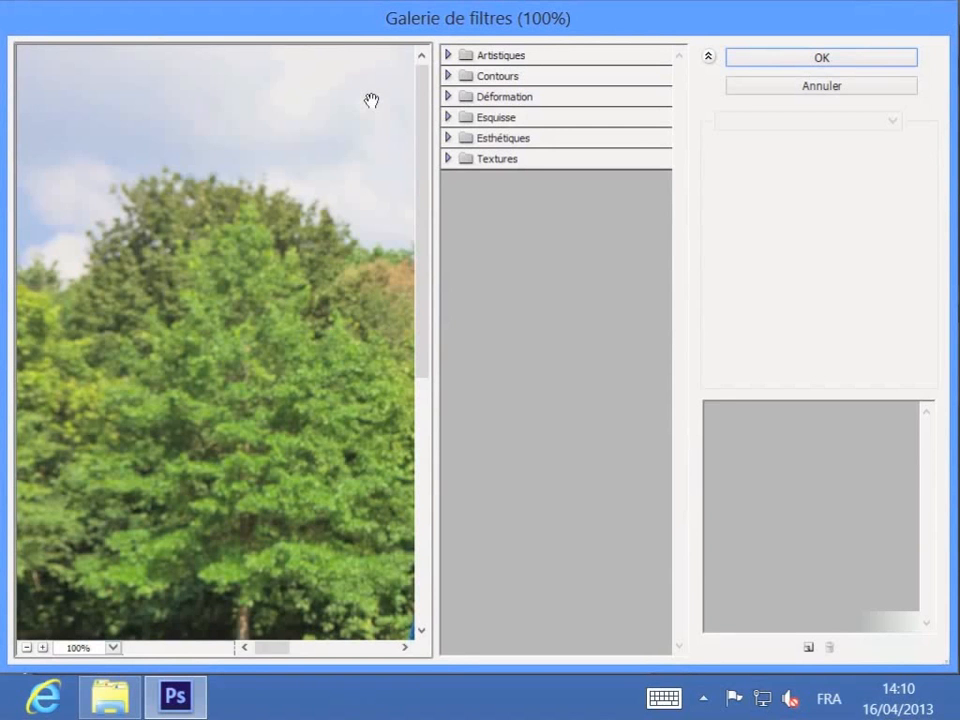
Step: Expand the Artistiques, Contours and Déformation filter categories and look through their thumbnails
{"action": "left_click", "coordinate": [452, 62]}
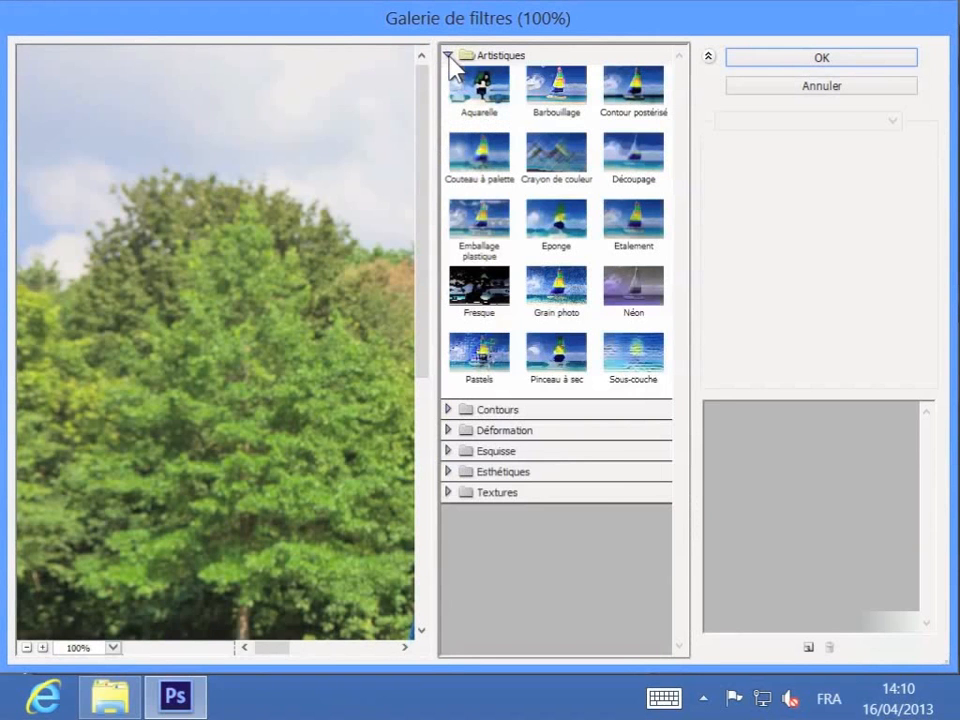
{"action": "left_click", "coordinate": [450, 409]}
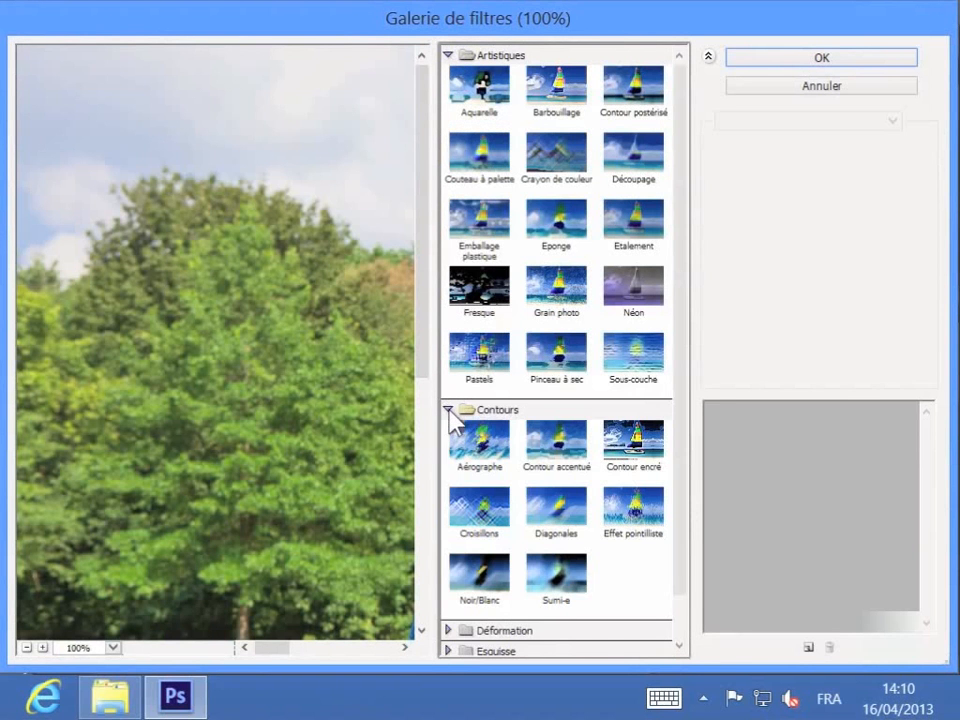
{"action": "left_click", "coordinate": [456, 631]}
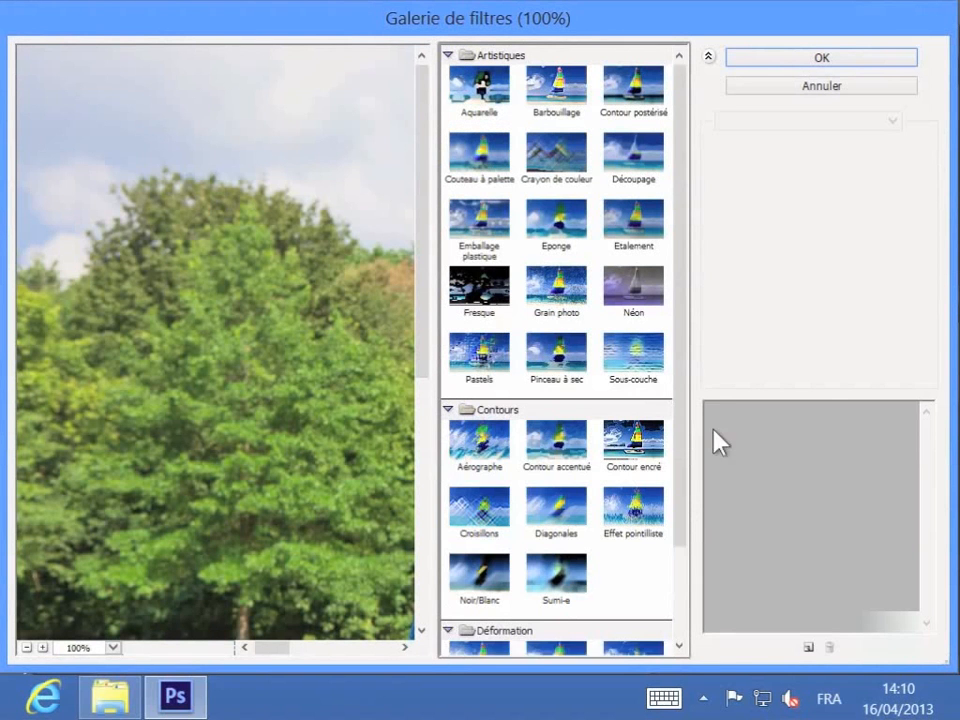
{"action": "left_click_drag", "start_coordinate": [684, 425], "coordinate": [677, 536]}
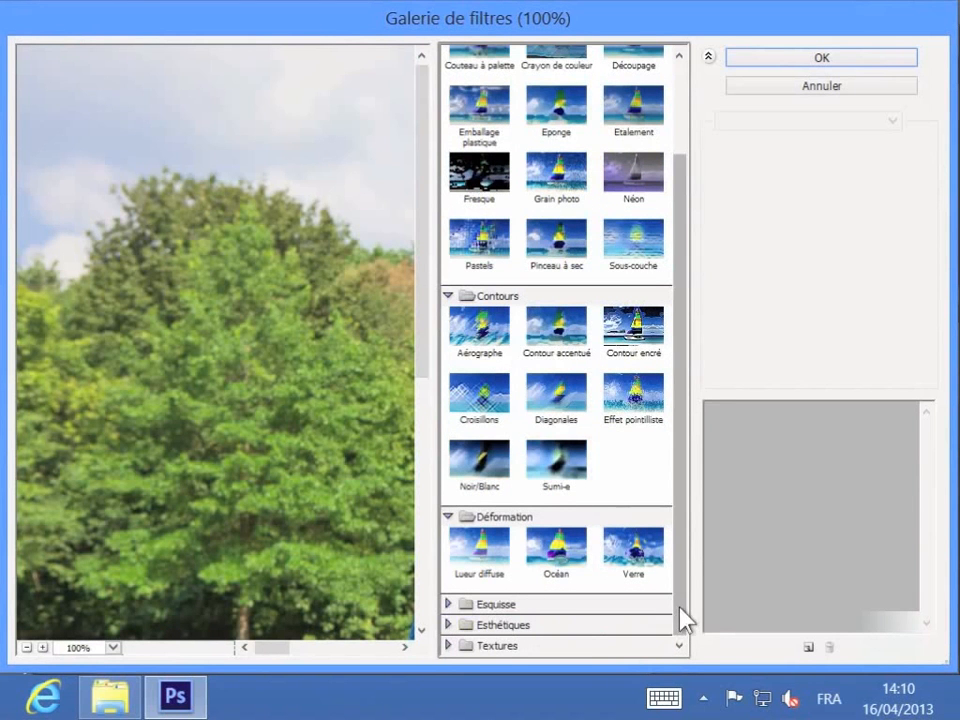
{"action": "left_click_drag", "start_coordinate": [681, 621], "coordinate": [699, 468]}
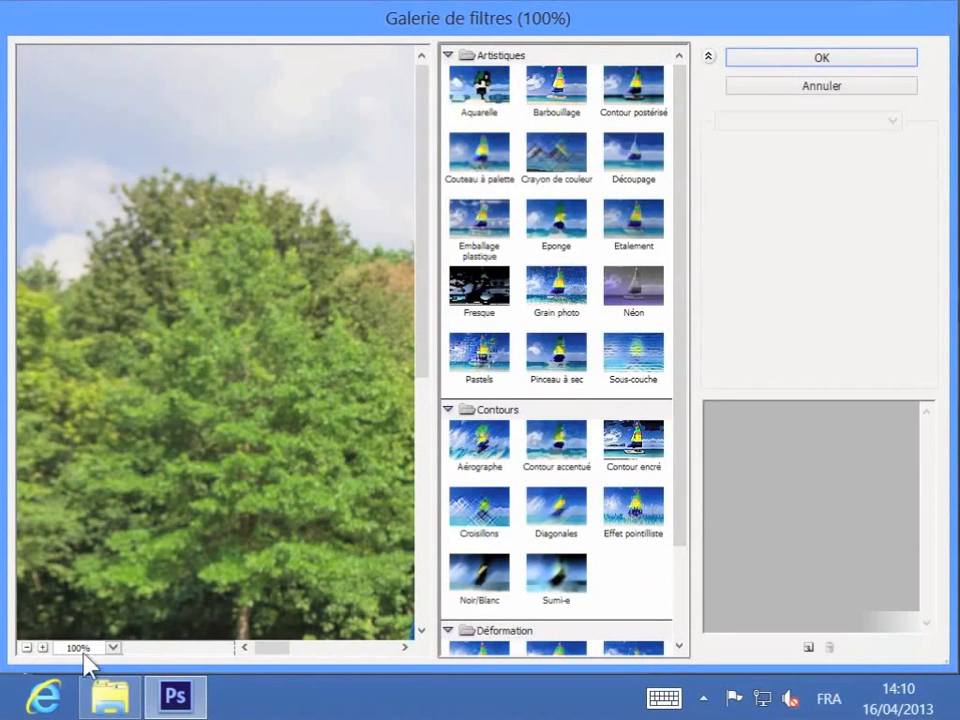
Step: Examine the family in the filter preview at several magnifications, then set the preview zoom to 25%
{"action": "left_click_drag", "start_coordinate": [304, 561], "coordinate": [125, 452]}
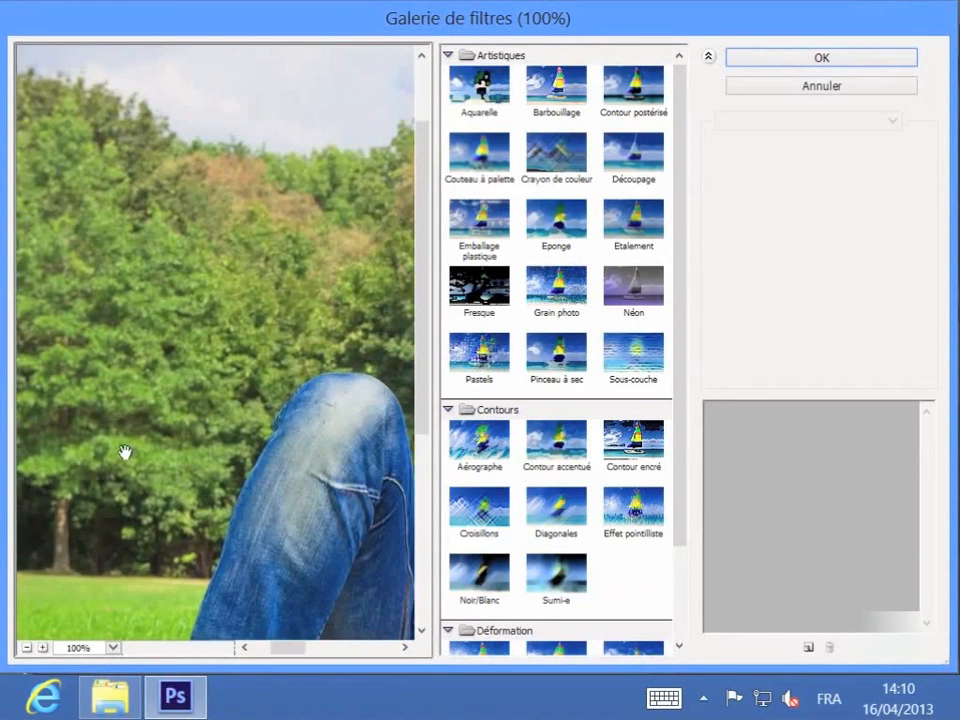
{"action": "left_click_drag", "start_coordinate": [343, 500], "coordinate": [92, 484]}
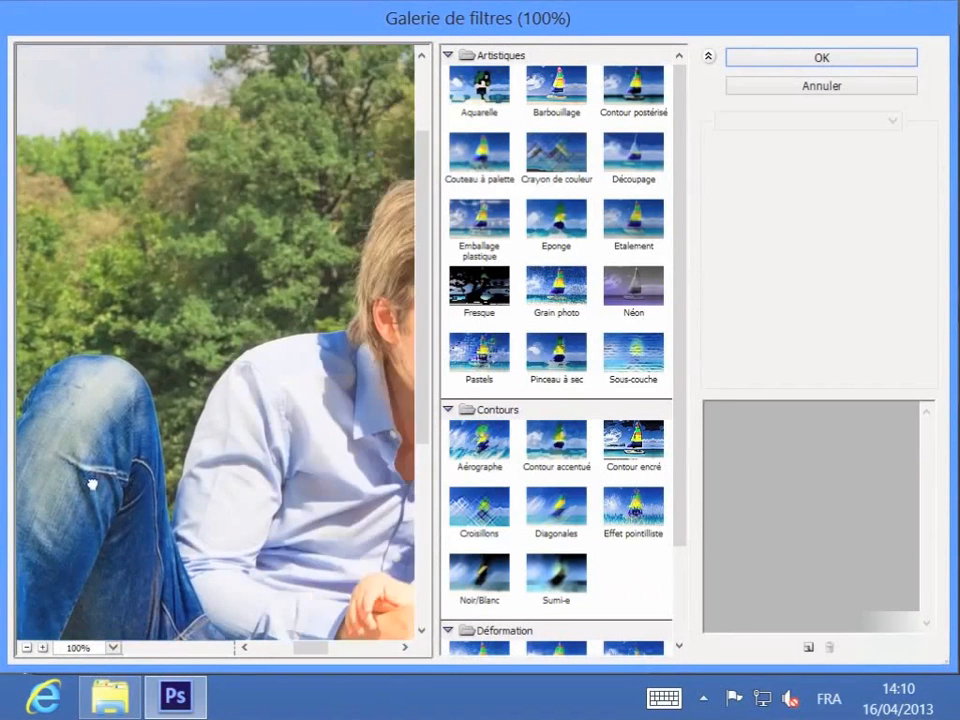
{"action": "left_click_drag", "start_coordinate": [290, 540], "coordinate": [71, 454]}
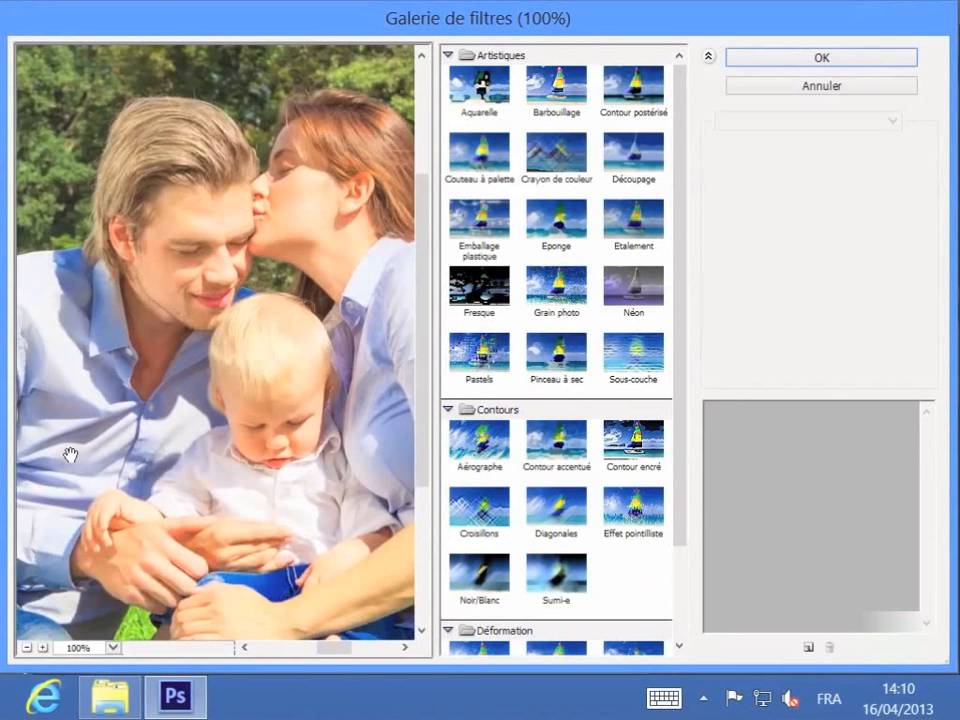
{"action": "left_click", "coordinate": [43, 648]}
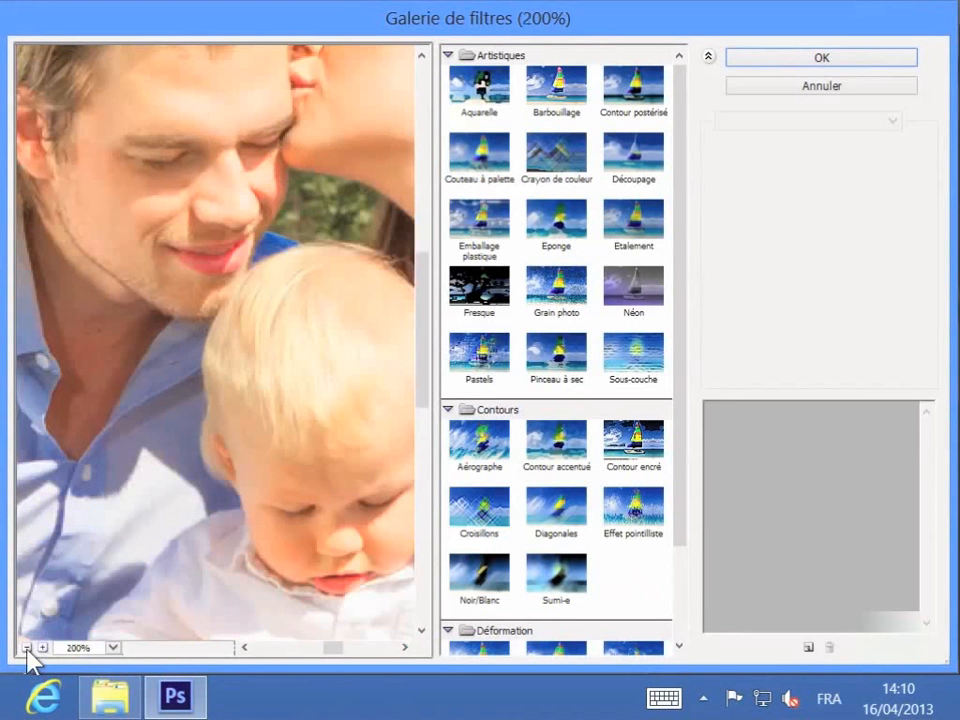
{"action": "left_click", "coordinate": [27, 648]}
{"action": "left_click", "coordinate": [27, 648]}
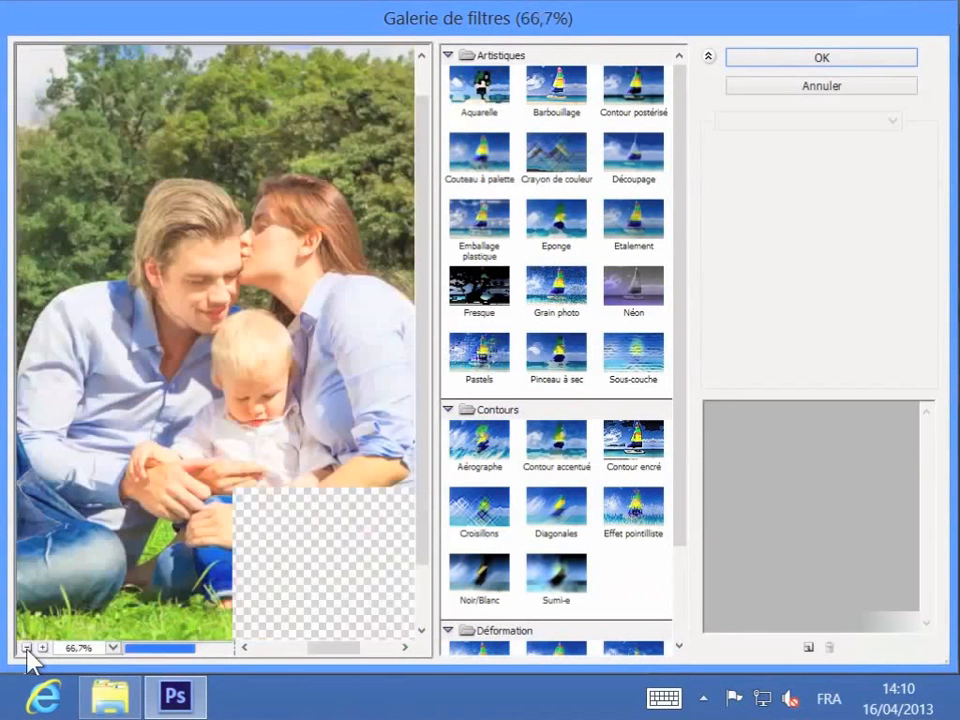
{"action": "left_click", "coordinate": [88, 648]}
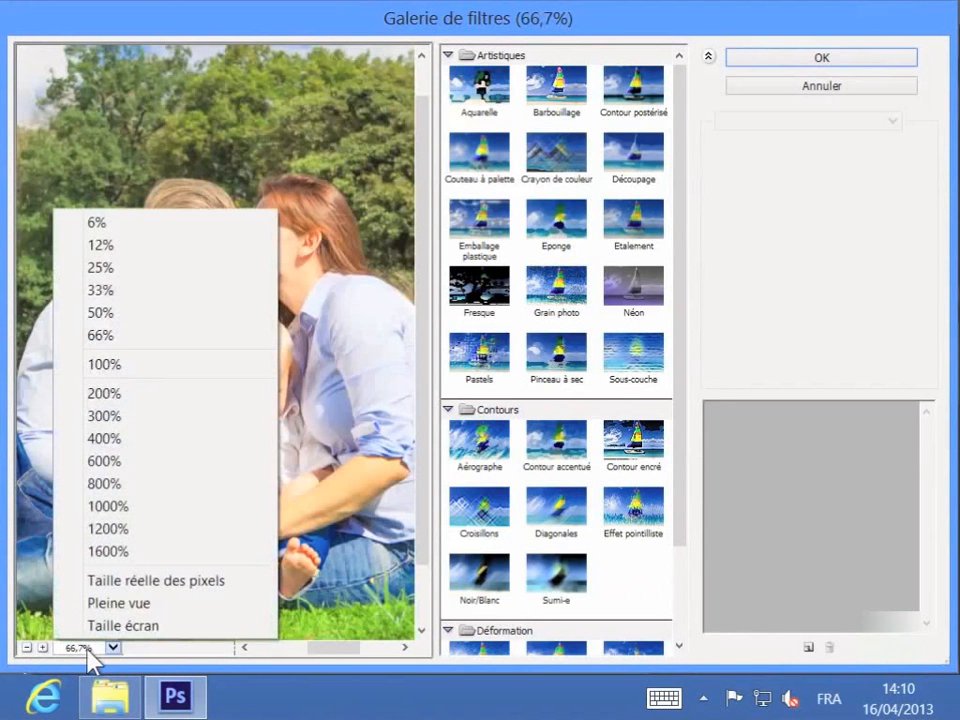
{"action": "left_click", "coordinate": [100, 313]}
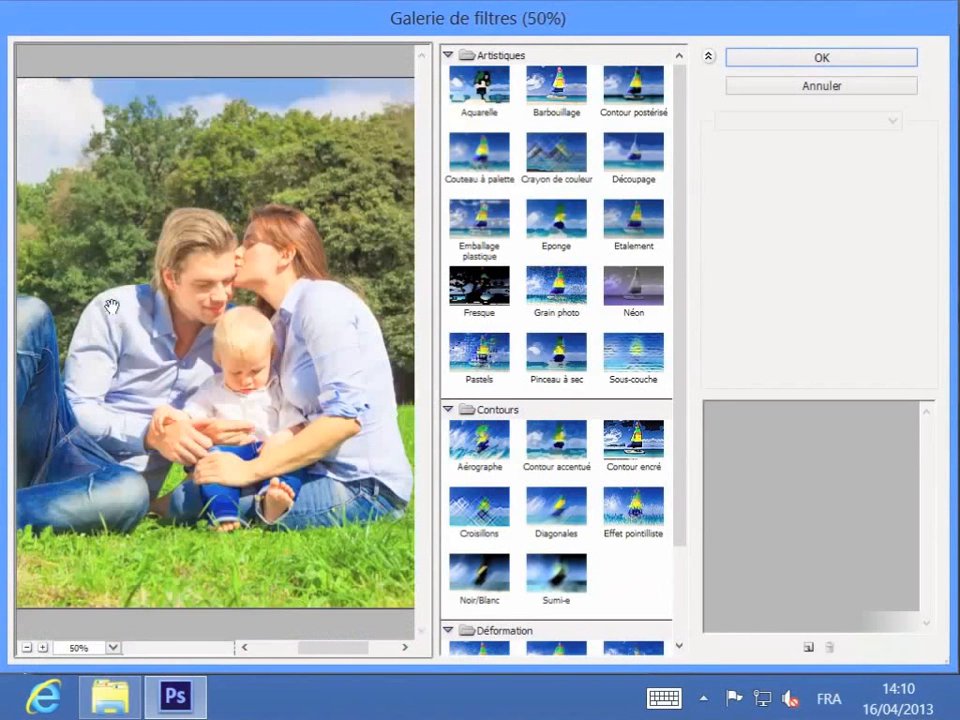
{"action": "left_click", "coordinate": [80, 652]}
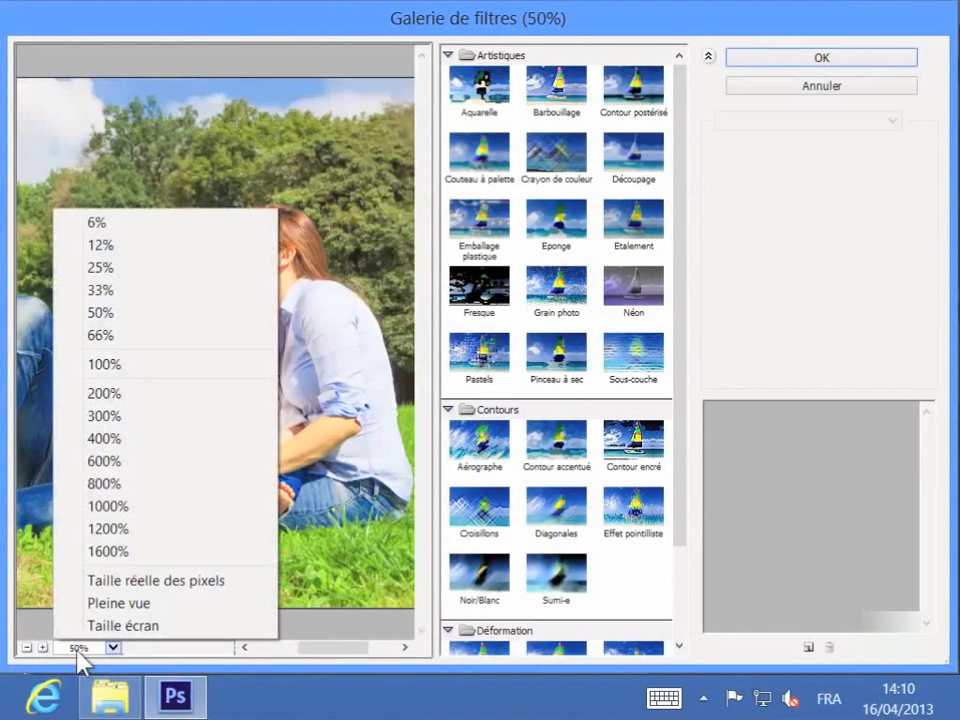
{"action": "left_click", "coordinate": [90, 267]}
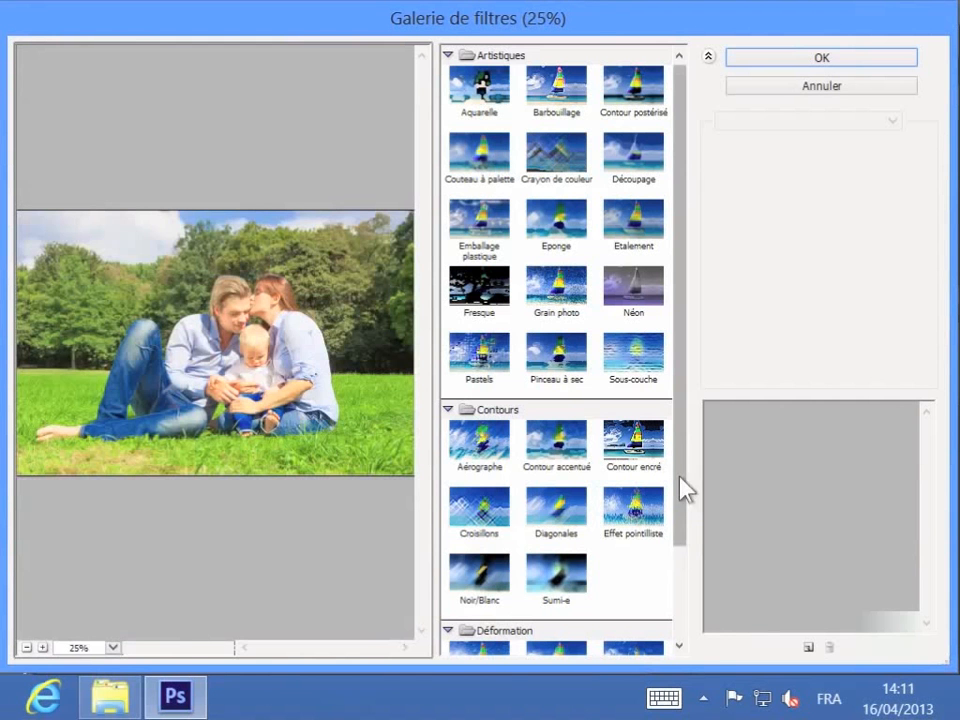
Step: Try the Artistiques filters Aquarelle, Crayon de couleur, Néon and Sous-couche on the photo
{"action": "left_click", "coordinate": [482, 108]}
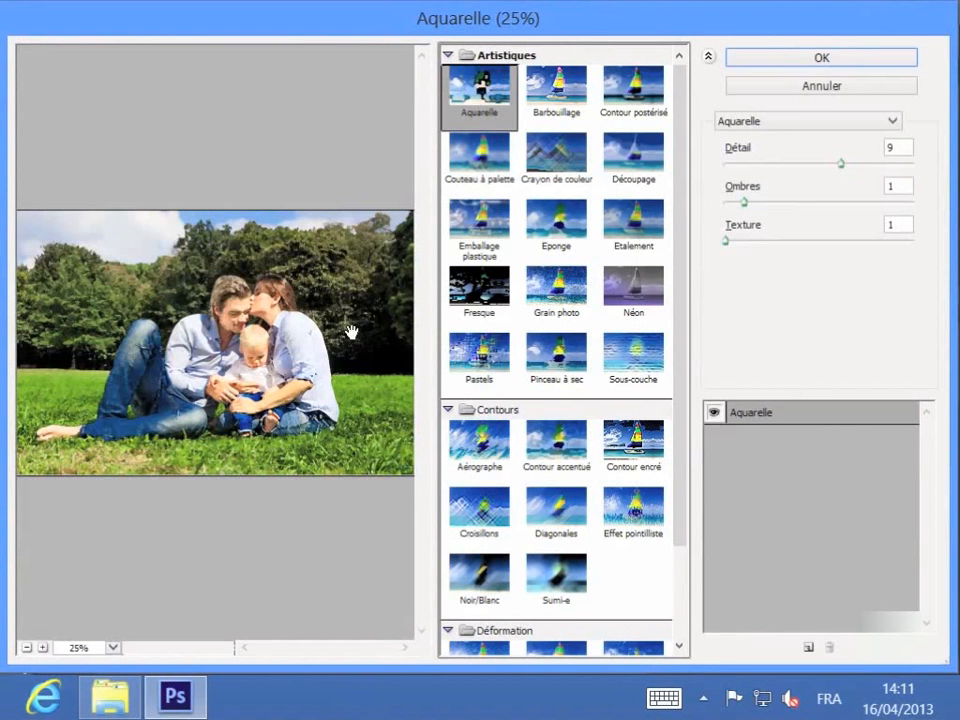
{"action": "left_click", "coordinate": [568, 165]}
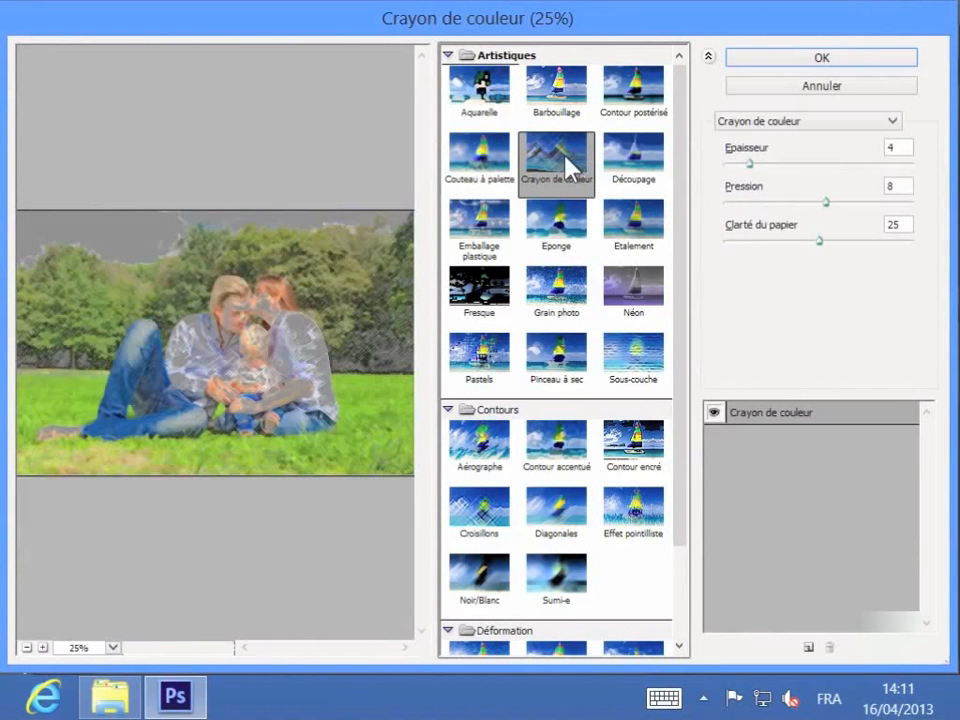
{"action": "left_click", "coordinate": [640, 300]}
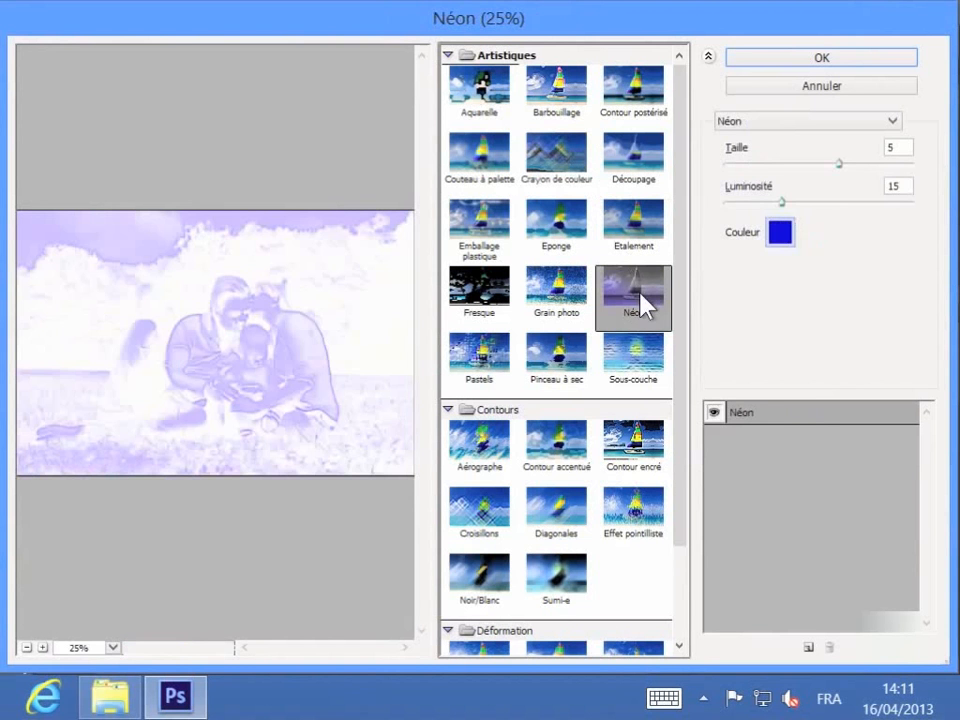
{"action": "left_click", "coordinate": [639, 356]}
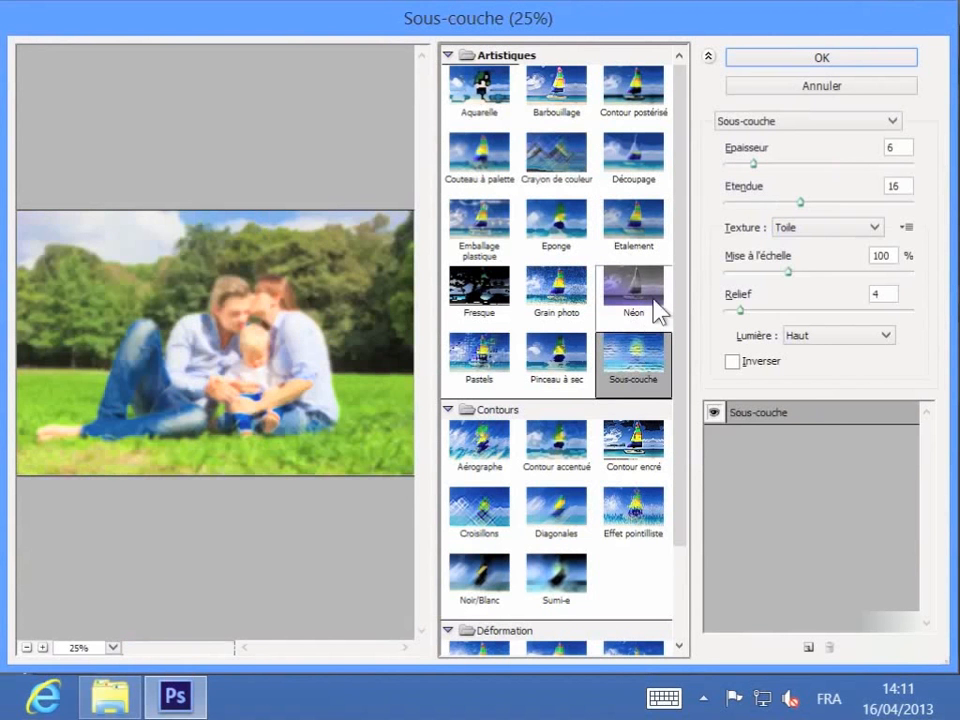
Step: Try the Contour encré, Verre and Papier humide filters from the Contours, Déformation and Esquisse categories
{"action": "scroll", "coordinate": [677, 266], "scroll_direction": "down", "scroll_amount": 1}
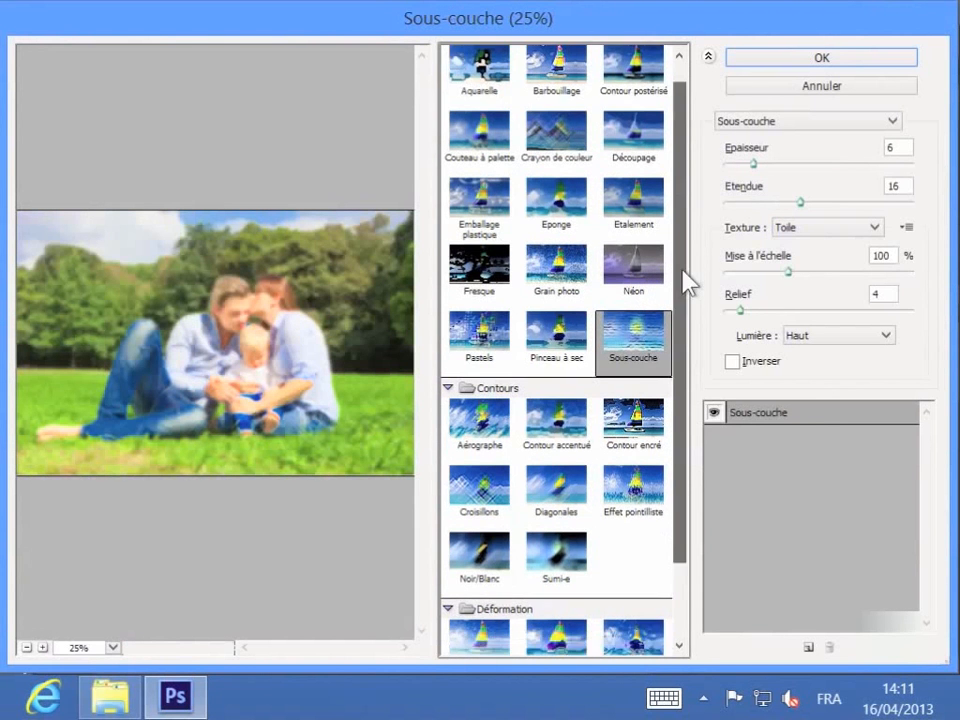
{"action": "left_click_drag", "start_coordinate": [682, 271], "coordinate": [680, 368]}
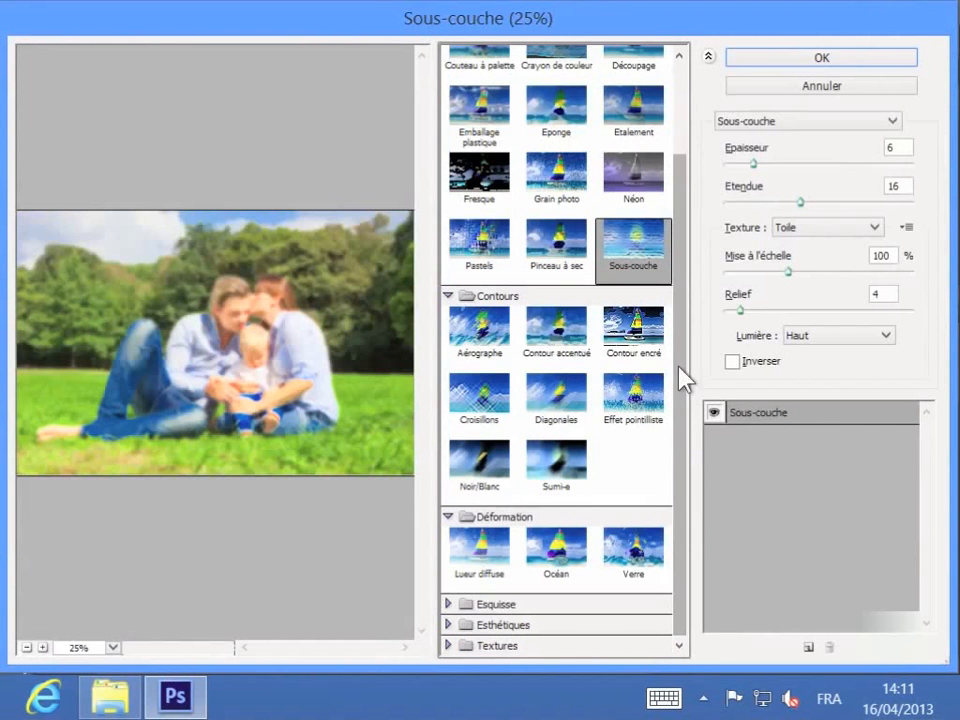
{"action": "left_click", "coordinate": [634, 338]}
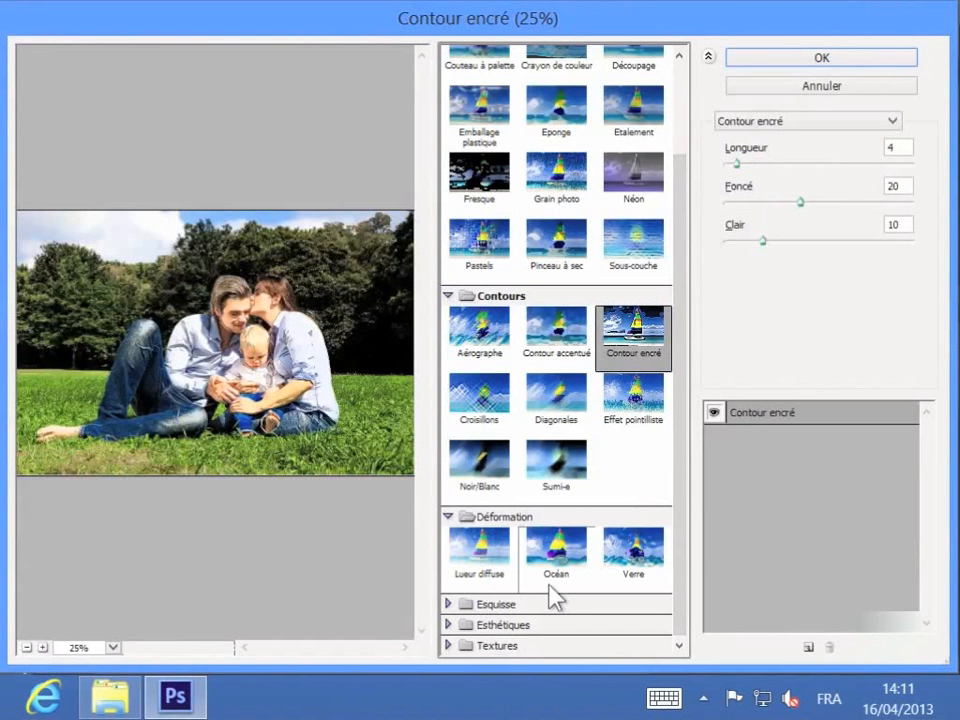
{"action": "left_click", "coordinate": [634, 555]}
{"action": "left_click", "coordinate": [480, 605]}
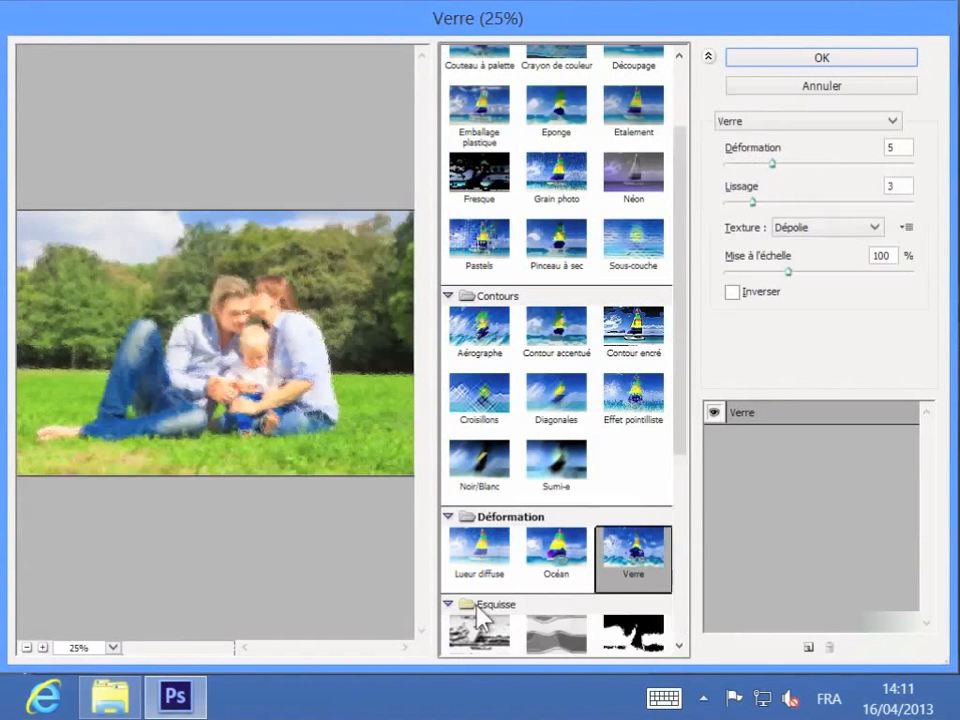
{"action": "left_click_drag", "start_coordinate": [686, 439], "coordinate": [680, 624]}
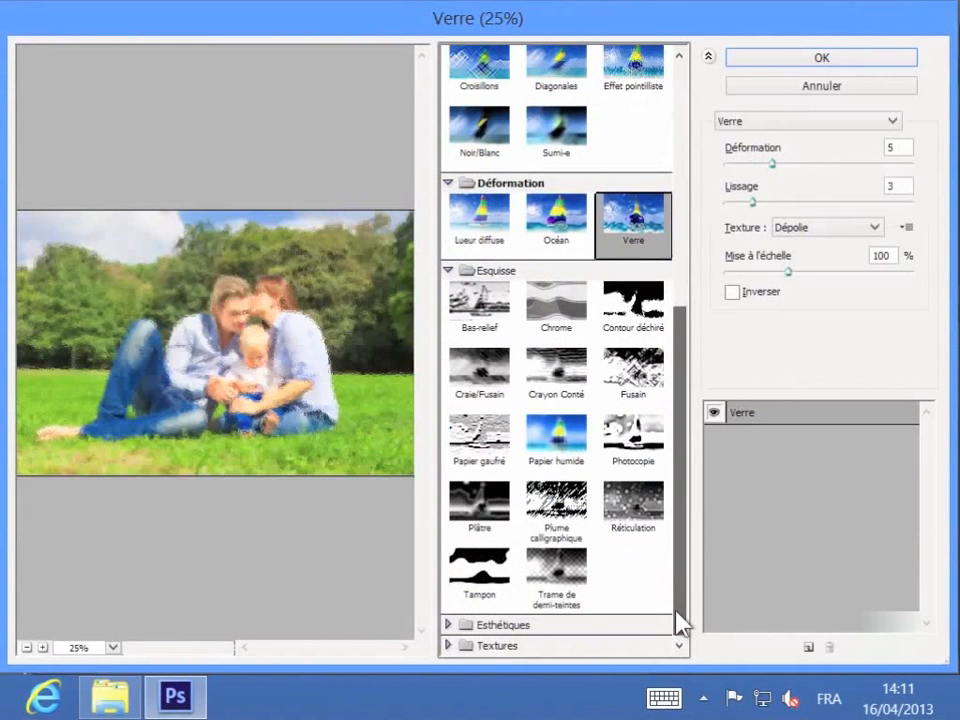
{"action": "left_click", "coordinate": [578, 436]}
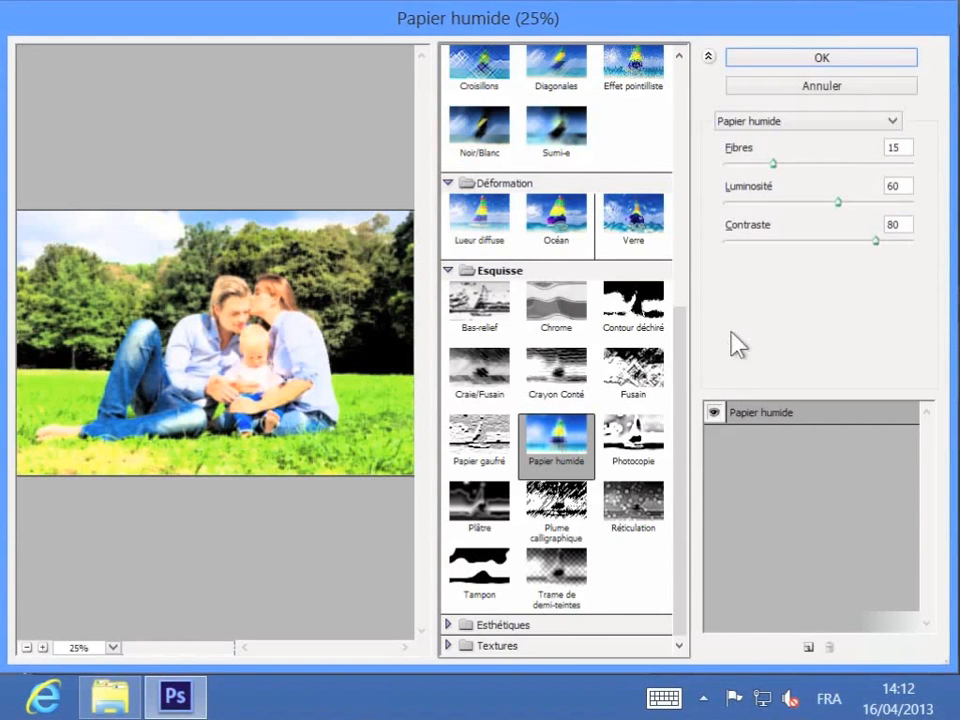
Step: Choose the Aquarelle filter from the Artistiques category and set Détail to 14 and Ombres to 2
{"action": "left_click_drag", "start_coordinate": [679, 405], "coordinate": [649, 180]}
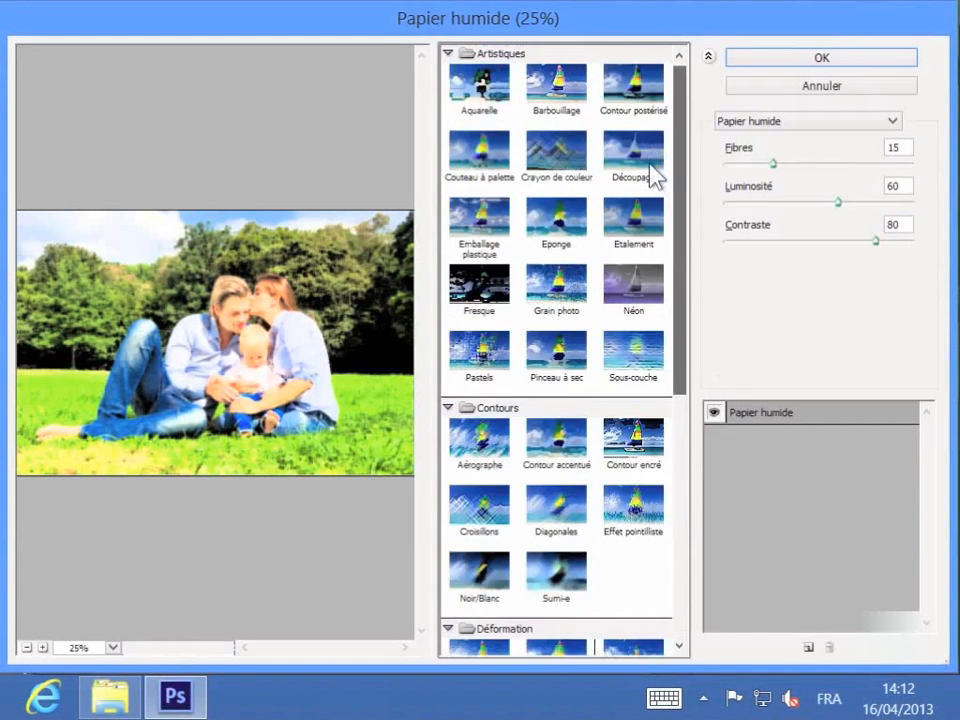
{"action": "left_click", "coordinate": [481, 97]}
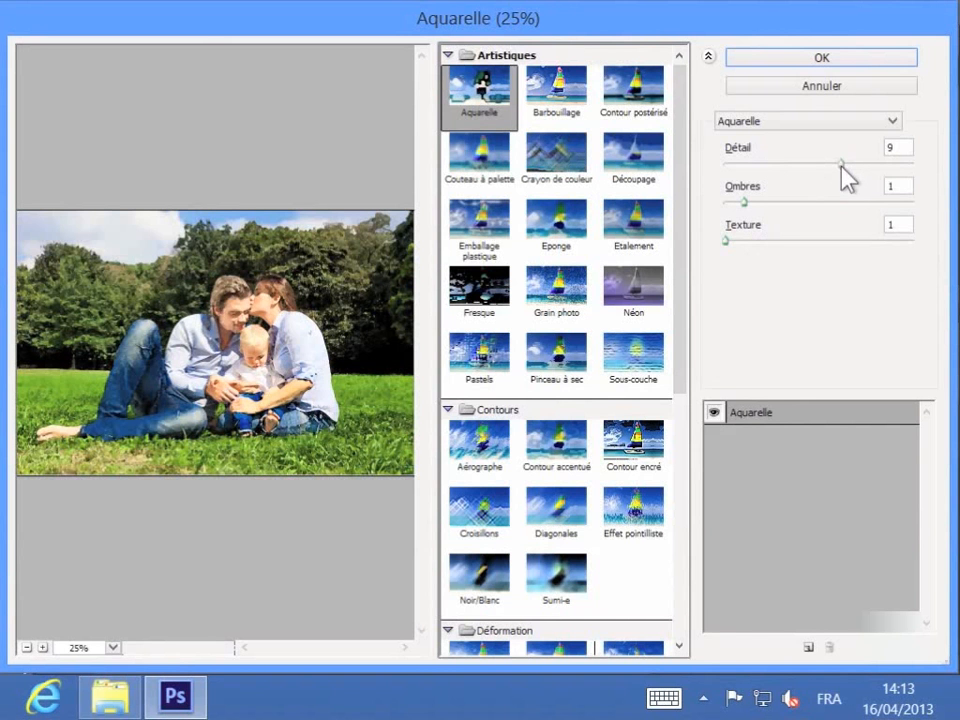
{"action": "left_click_drag", "start_coordinate": [841, 165], "coordinate": [921, 180]}
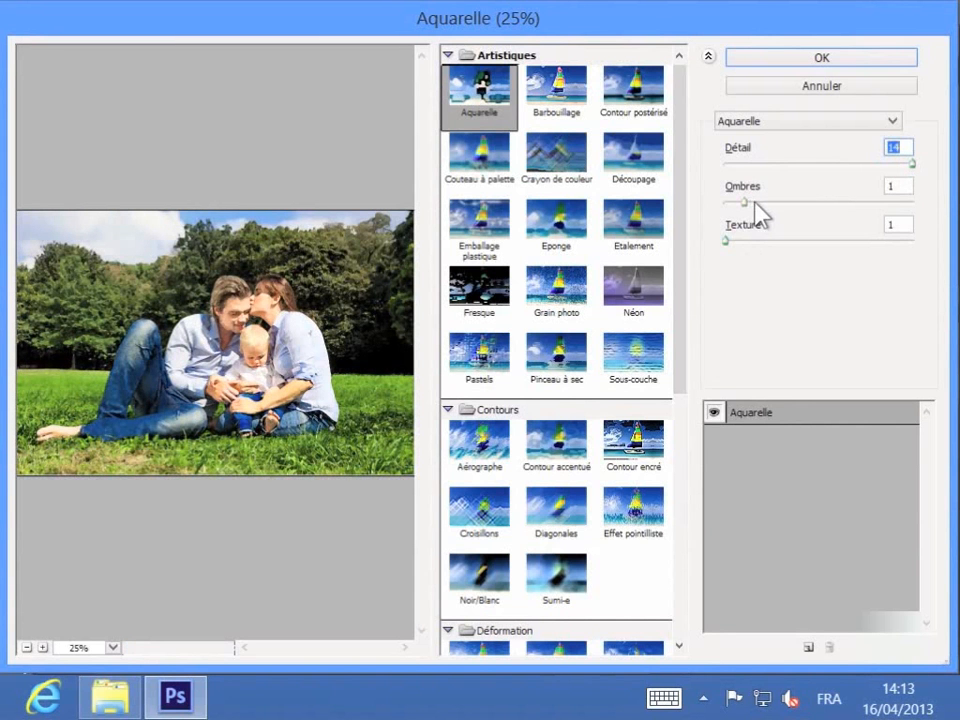
{"action": "mouse_move", "coordinate": [749, 200]}
{"action": "left_mouse_down"}
{"action": "mouse_move", "coordinate": [909, 204]}
{"action": "mouse_move", "coordinate": [758, 208]}
{"action": "left_mouse_up"}
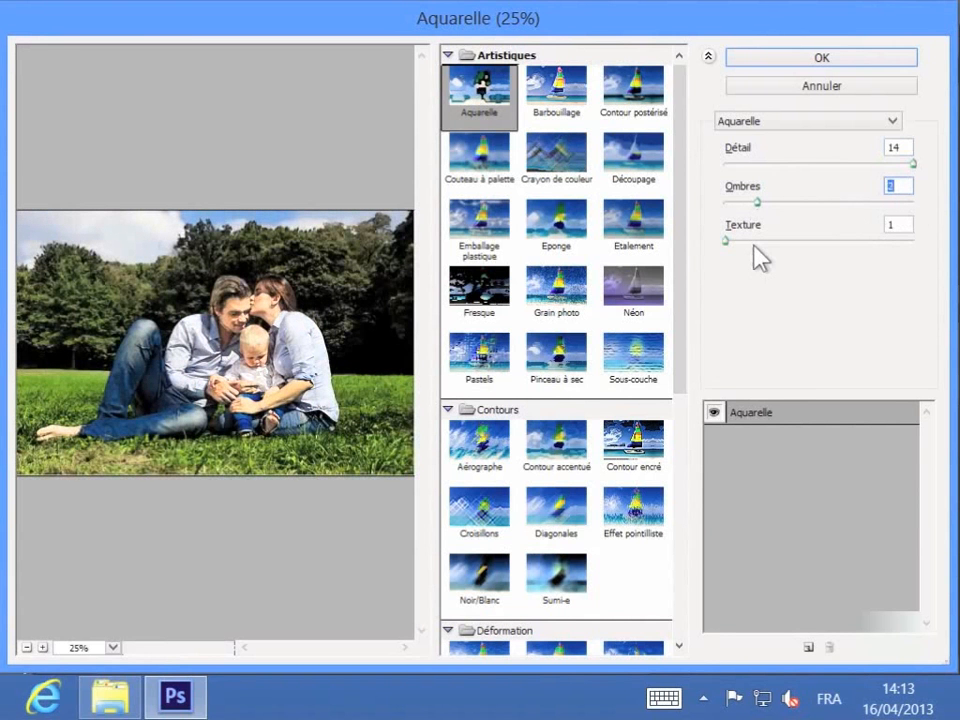
Step: Set the Aquarelle filter's Texture to 3 and its Détail to 5 and finally 1, and apply the filter to the layer
{"action": "left_click_drag", "start_coordinate": [755, 242], "coordinate": [883, 242]}
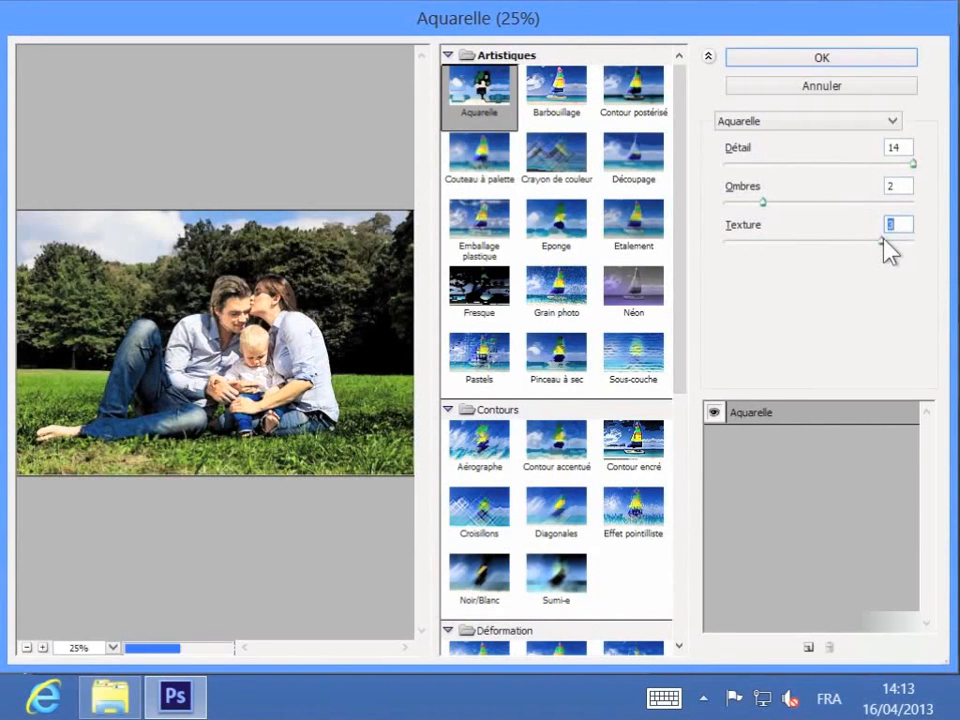
{"action": "left_click_drag", "start_coordinate": [876, 162], "coordinate": [761, 171]}
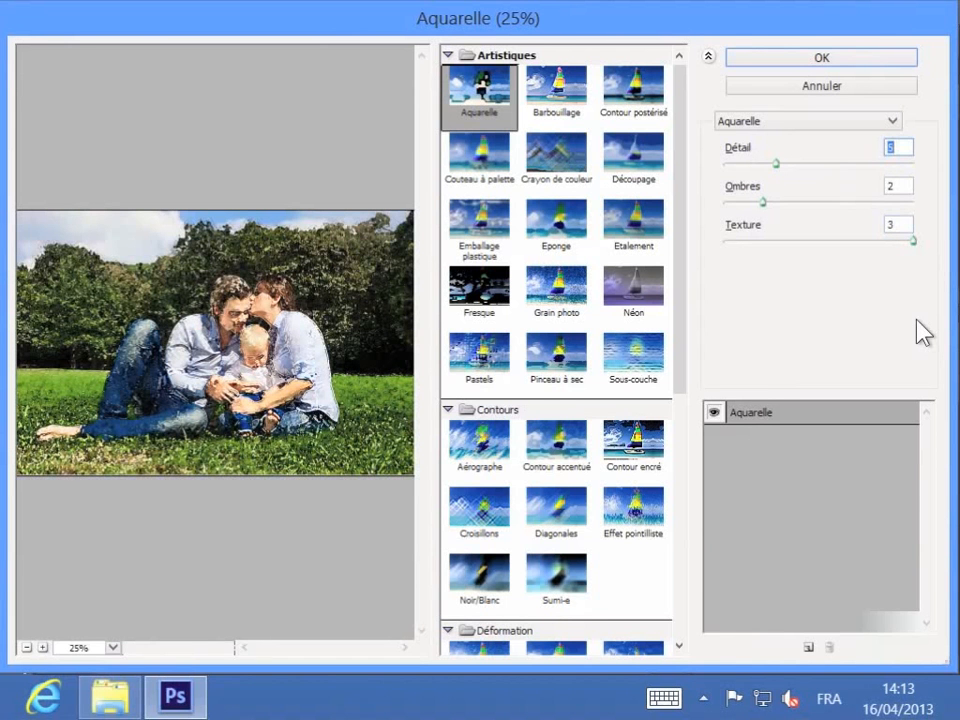
{"action": "left_click", "coordinate": [43, 648]}
{"action": "left_click", "coordinate": [43, 648]}
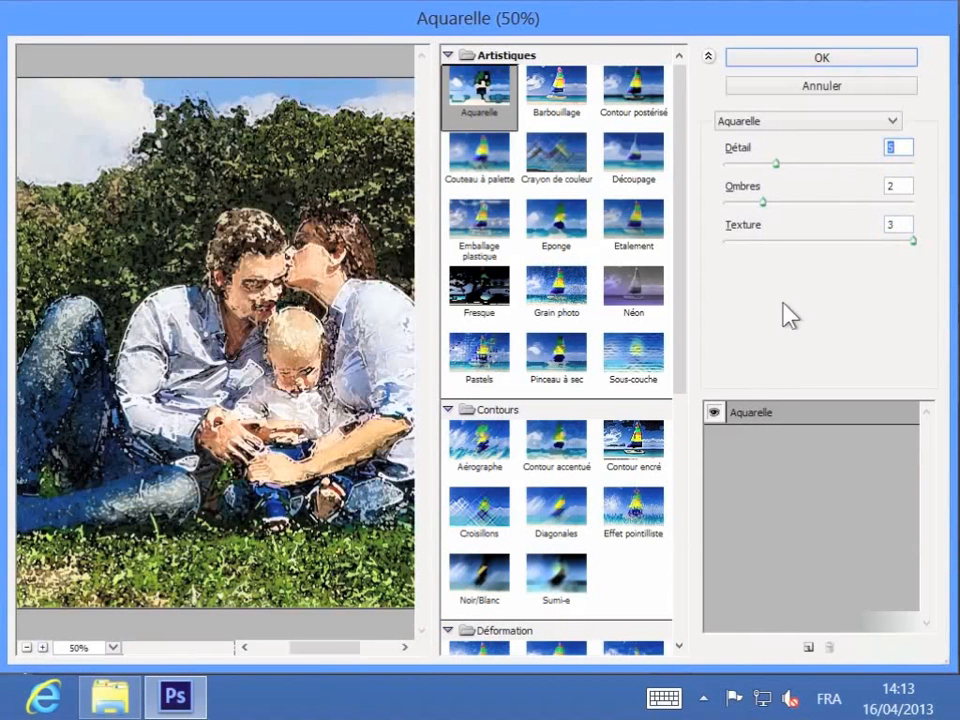
{"action": "left_click_drag", "start_coordinate": [776, 163], "coordinate": [725, 166]}
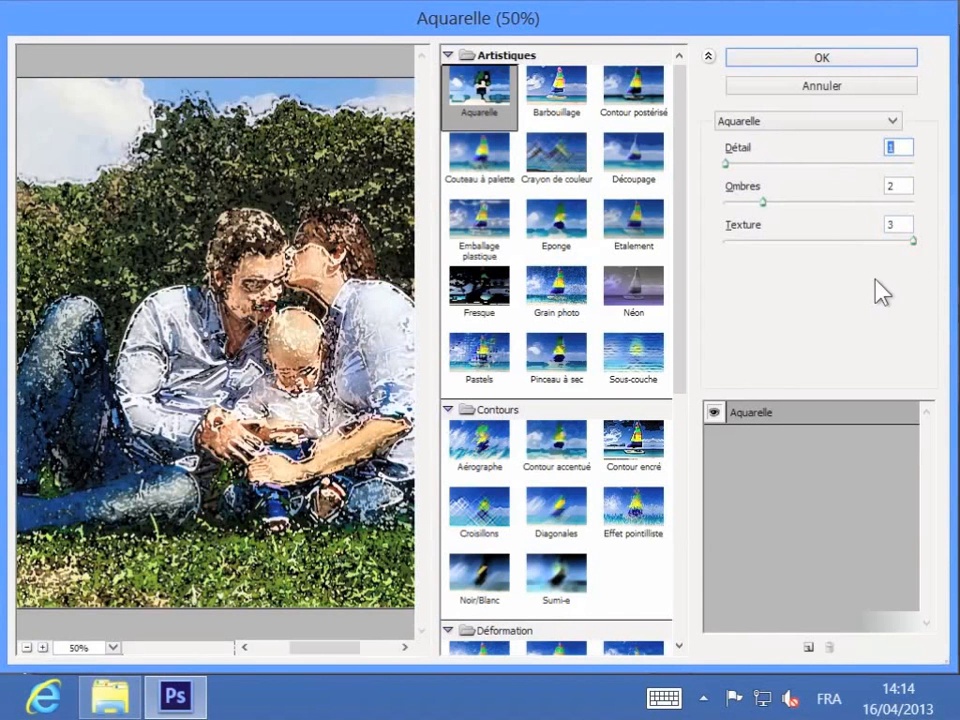
{"action": "left_click", "coordinate": [804, 62]}
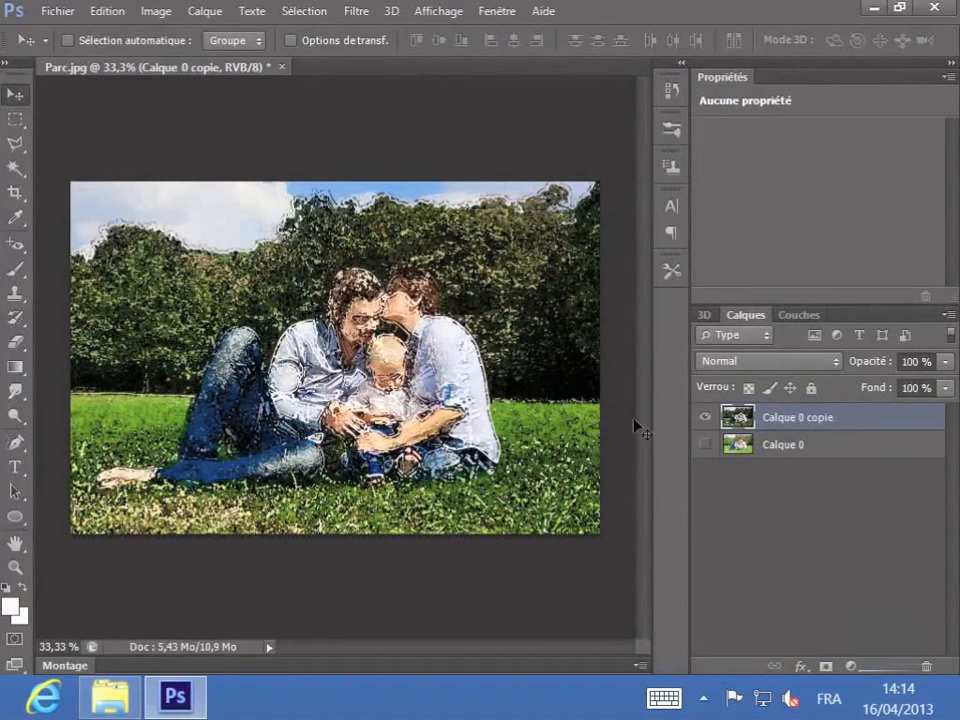
Step: Make Calque 0 visible and toggle the visibility of Calque 0 copie to compare the filtered photo with the original, leaving both layers shown
{"action": "left_click", "coordinate": [704, 446]}
{"action": "left_click", "coordinate": [705, 418]}
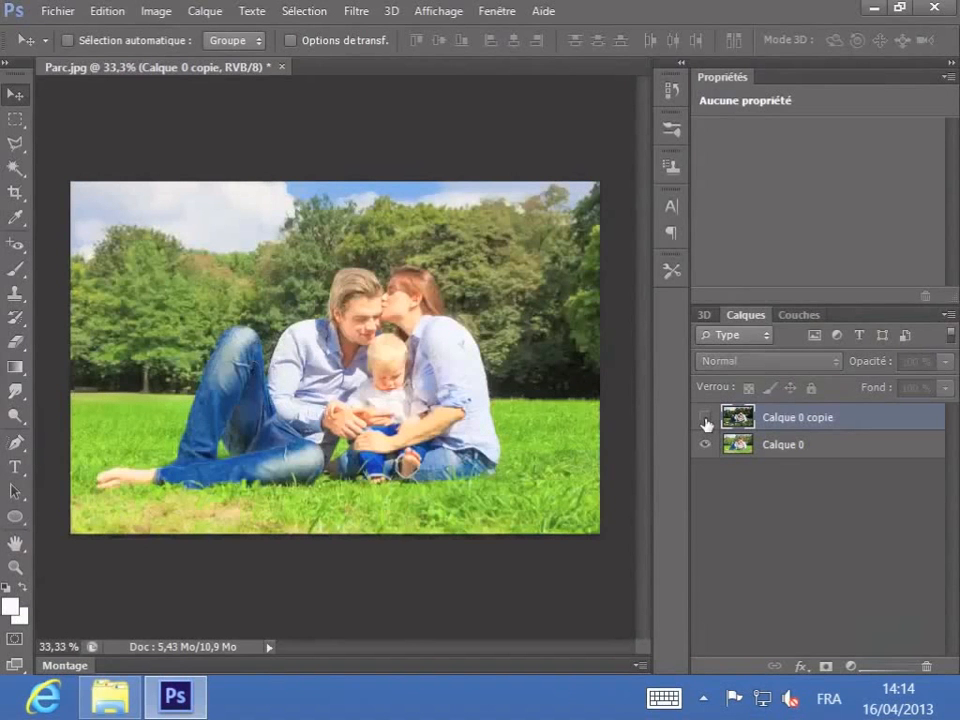
{"action": "left_click", "coordinate": [706, 422]}
{"action": "left_click", "coordinate": [706, 423]}
{"action": "left_click", "coordinate": [706, 423]}
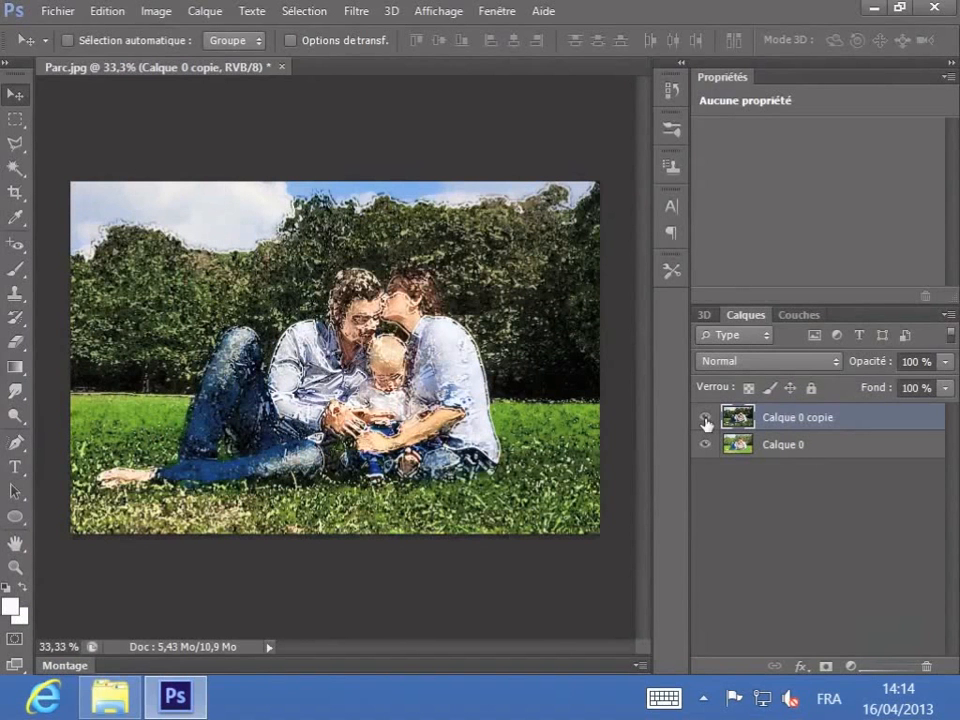